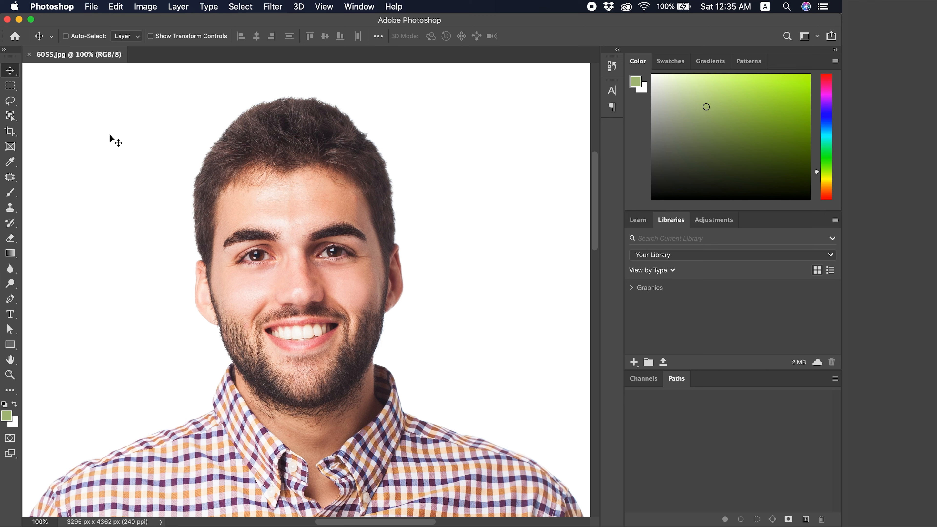
Step: Open the Liquify filter on the portrait and enlarge the preview to 100% around the man's face
{"action": "left_click", "coordinate": [273, 7]}
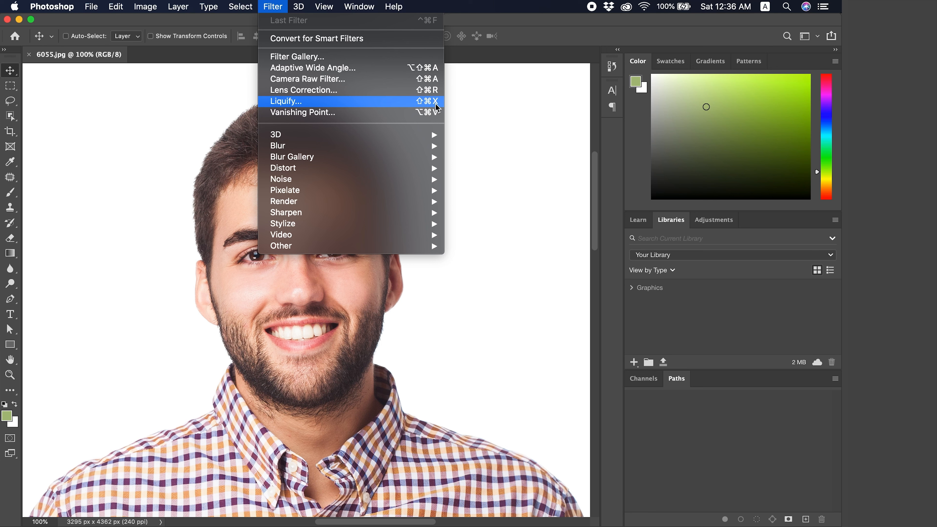
{"action": "left_click", "coordinate": [353, 107]}
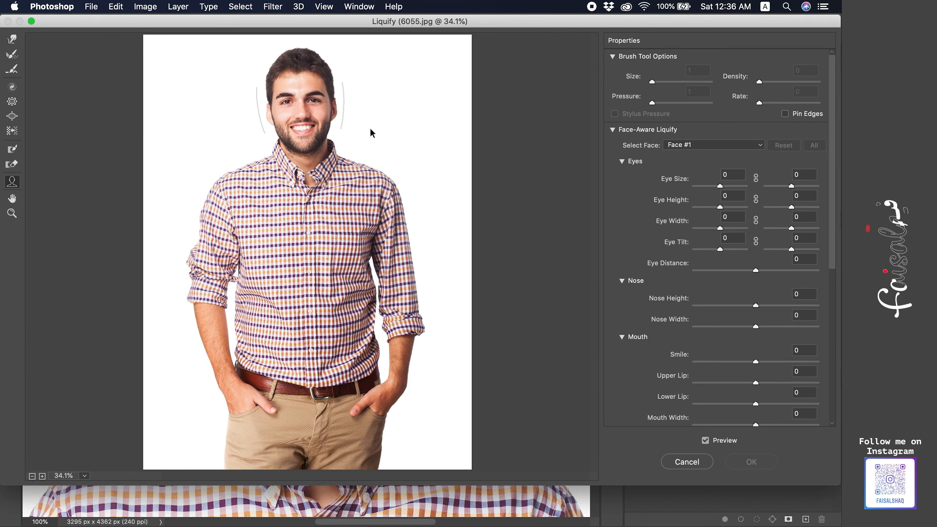
{"action": "key", "text": "alt"}
{"action": "key", "text": "super+plus"}
{"action": "key", "text": "super+plus"}
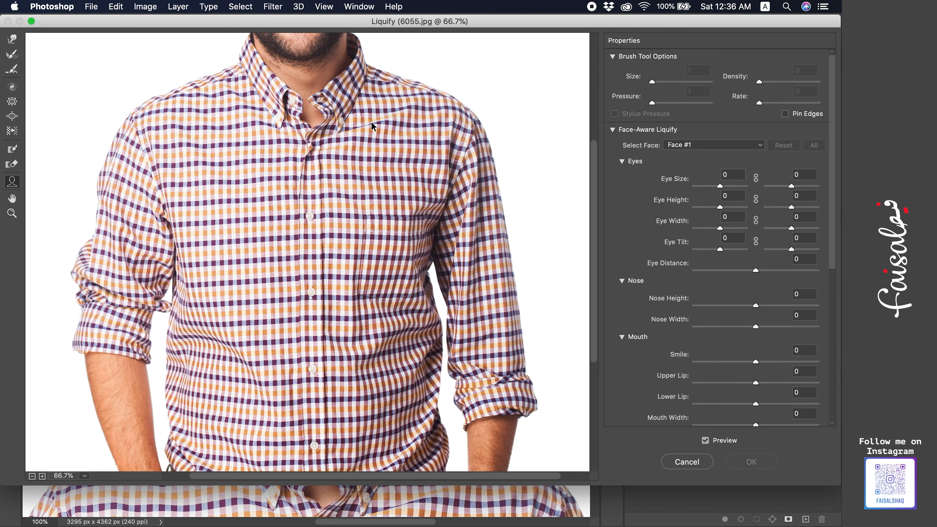
{"action": "scroll", "coordinate": [372, 122], "scroll_direction": "up", "scroll_amount": 10}
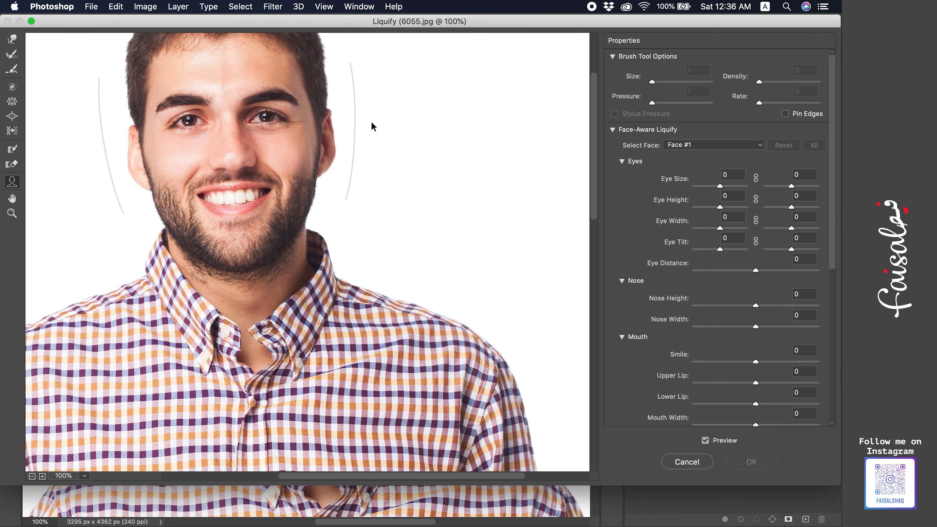
{"action": "key", "text": "super+plus"}
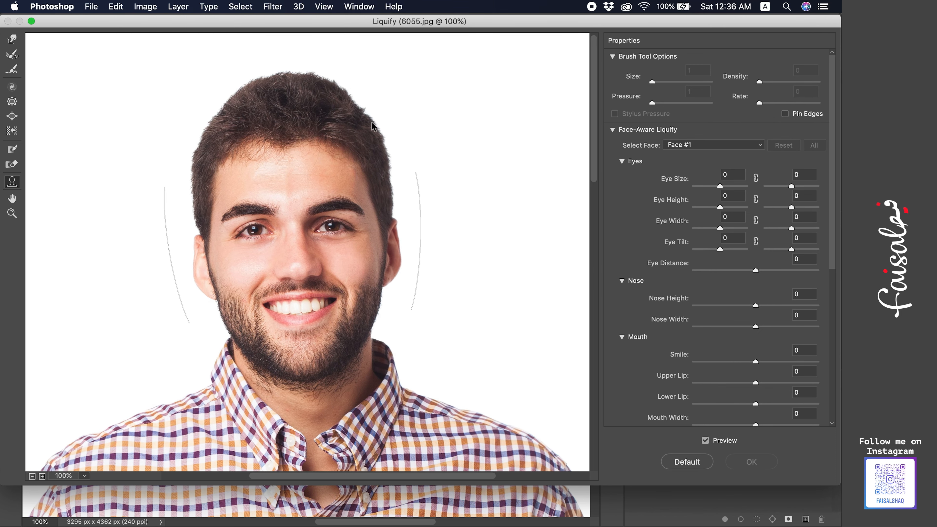
{"action": "key", "text": "super+plus"}
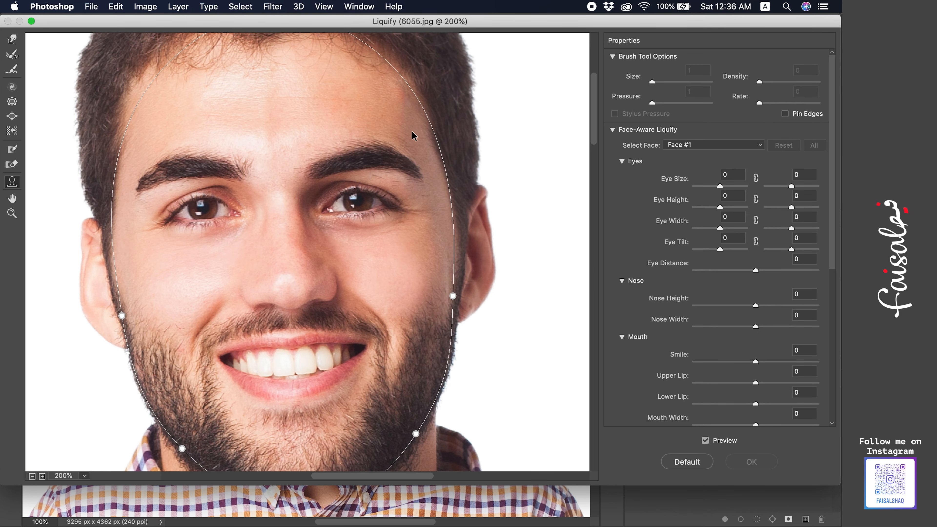
{"action": "key", "text": "super+minus"}
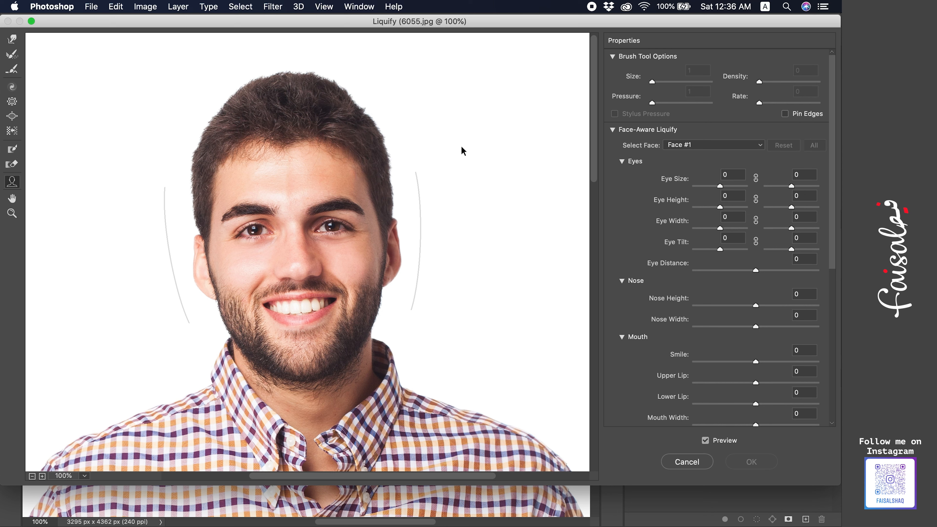
Step: Collapse the Eyes and Nose groups of the Face-Aware Liquify settings, leaving only the Mouth group expanded
{"action": "left_click", "coordinate": [625, 161]}
{"action": "left_click", "coordinate": [622, 174]}
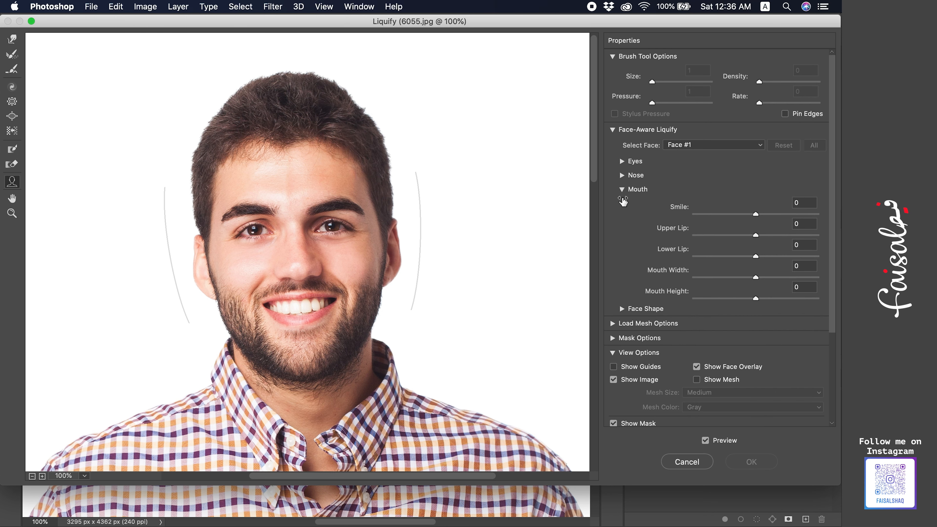
{"action": "left_click", "coordinate": [622, 190]}
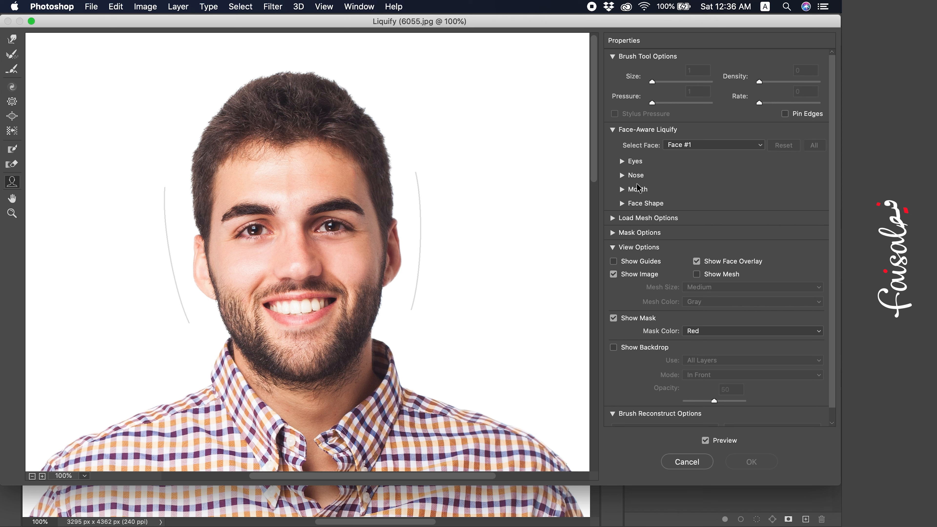
{"action": "left_click", "coordinate": [623, 189]}
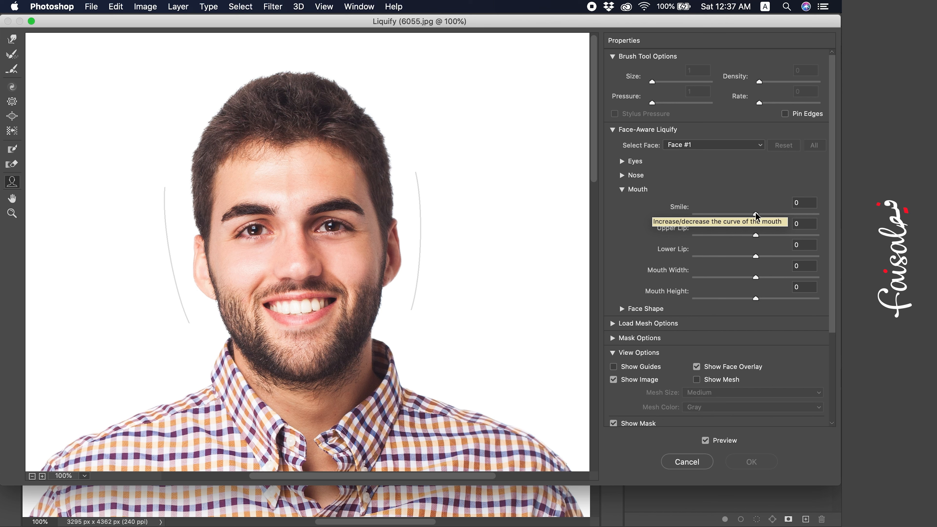
Step: Try a Smile value of 6 on the mouth, apply the Liquify filter and undo it
{"action": "mouse_move", "coordinate": [756, 214]}
{"action": "left_mouse_down"}
{"action": "mouse_move", "coordinate": [778, 218]}
{"action": "mouse_move", "coordinate": [755, 215]}
{"action": "left_mouse_up"}
{"action": "type", "text": "10"}
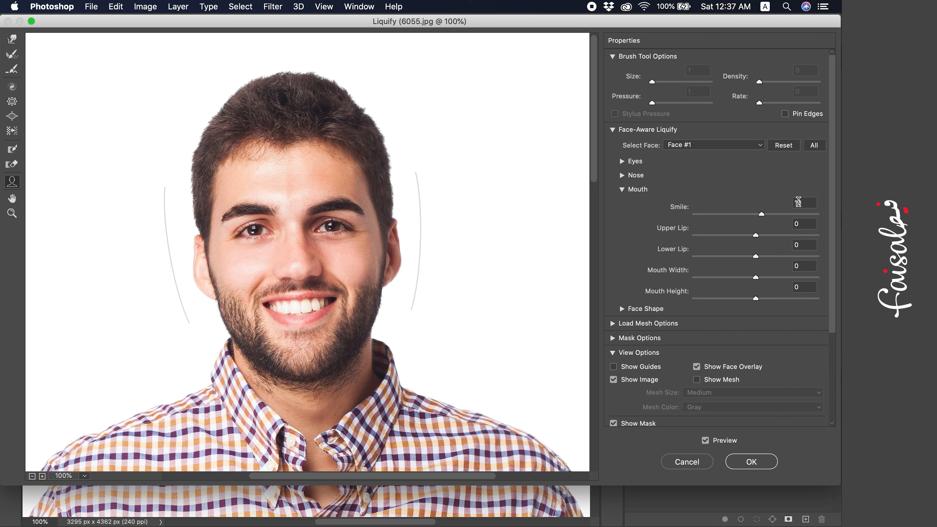
{"action": "type", "text": "6"}
{"action": "key", "text": "Return"}
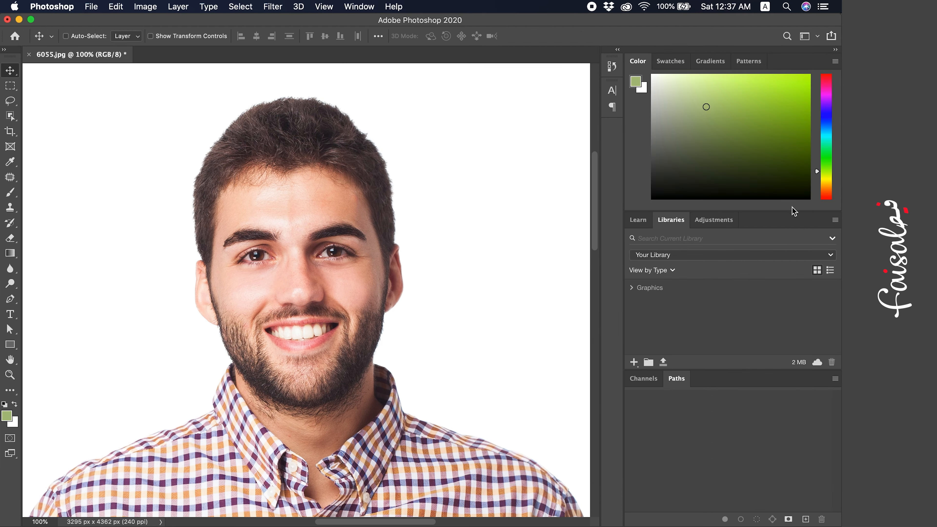
{"action": "key", "text": "super+z"}
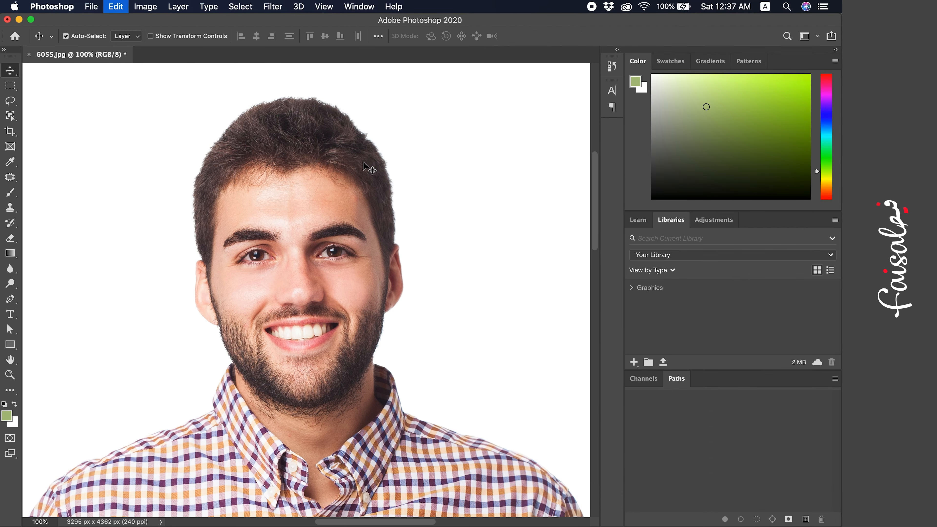
Step: Reopen the Liquify filter on the portrait and enlarge the preview to 66.7% around the face
{"action": "left_click", "coordinate": [270, 5]}
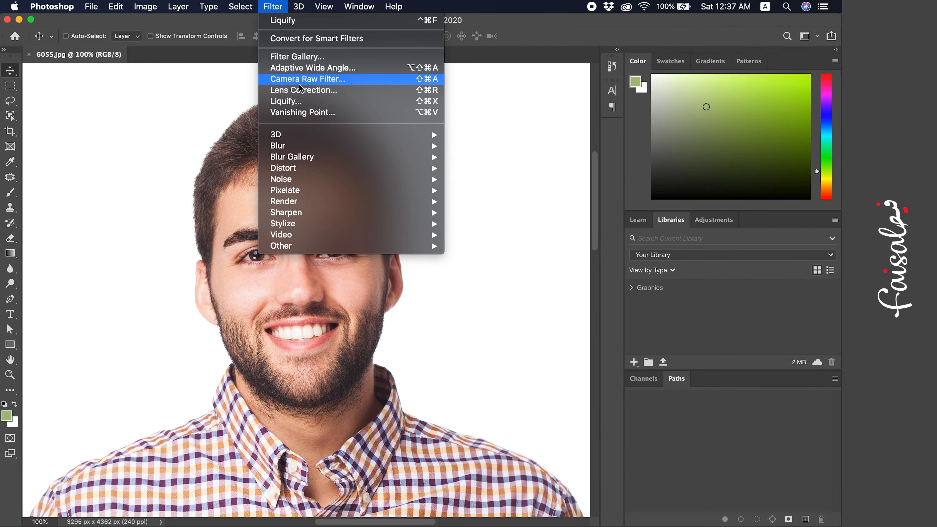
{"action": "left_click", "coordinate": [303, 103]}
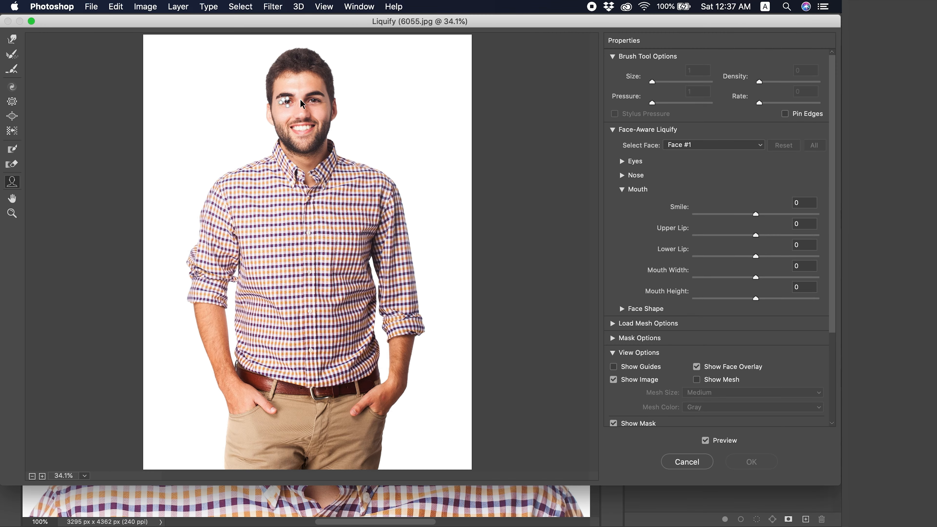
{"action": "key", "text": "super+equal"}
{"action": "key", "text": "super+equal"}
{"action": "scroll", "coordinate": [301, 101], "scroll_direction": "right", "scroll_amount": 2}
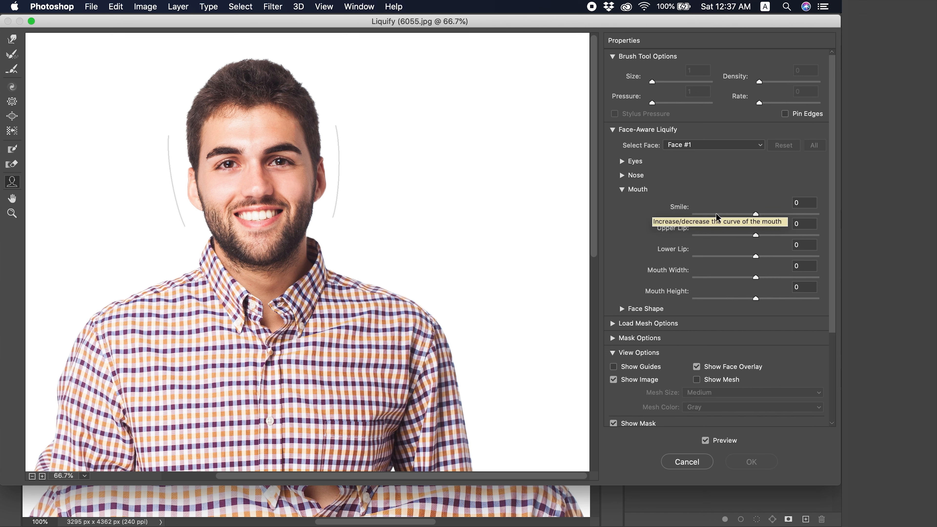
Step: Try the mouth adjustments, setting Mouth Width to -59 and Mouth Height to -100
{"action": "left_click", "coordinate": [758, 212]}
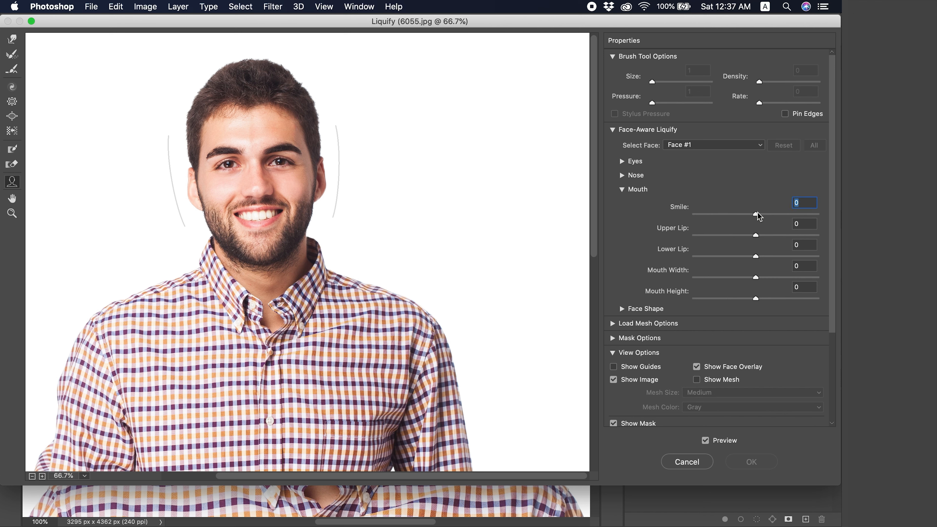
{"action": "mouse_move", "coordinate": [757, 214]}
{"action": "left_mouse_down"}
{"action": "mouse_move", "coordinate": [827, 211]}
{"action": "mouse_move", "coordinate": [692, 220]}
{"action": "mouse_move", "coordinate": [768, 222]}
{"action": "mouse_move", "coordinate": [756, 219]}
{"action": "left_mouse_up"}
{"action": "mouse_move", "coordinate": [756, 236]}
{"action": "left_mouse_down"}
{"action": "mouse_move", "coordinate": [819, 240]}
{"action": "mouse_move", "coordinate": [687, 237]}
{"action": "mouse_move", "coordinate": [818, 238]}
{"action": "mouse_move", "coordinate": [713, 236]}
{"action": "mouse_move", "coordinate": [695, 249]}
{"action": "mouse_move", "coordinate": [765, 250]}
{"action": "mouse_move", "coordinate": [757, 247]}
{"action": "left_mouse_up"}
{"action": "left_click", "coordinate": [756, 254]}
{"action": "mouse_move", "coordinate": [757, 255]}
{"action": "left_mouse_down"}
{"action": "mouse_move", "coordinate": [813, 267]}
{"action": "mouse_move", "coordinate": [679, 263]}
{"action": "mouse_move", "coordinate": [756, 261]}
{"action": "left_mouse_up"}
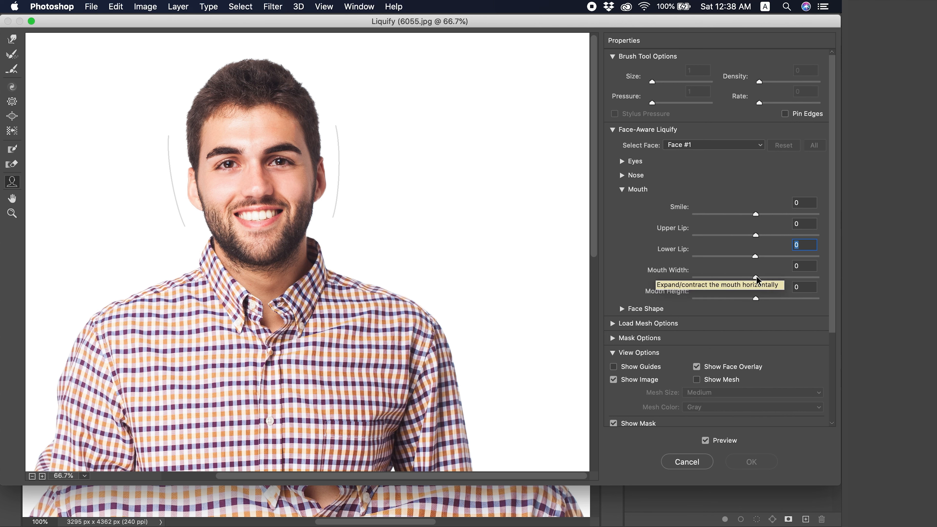
{"action": "left_click_drag", "start_coordinate": [756, 275], "coordinate": [715, 276]}
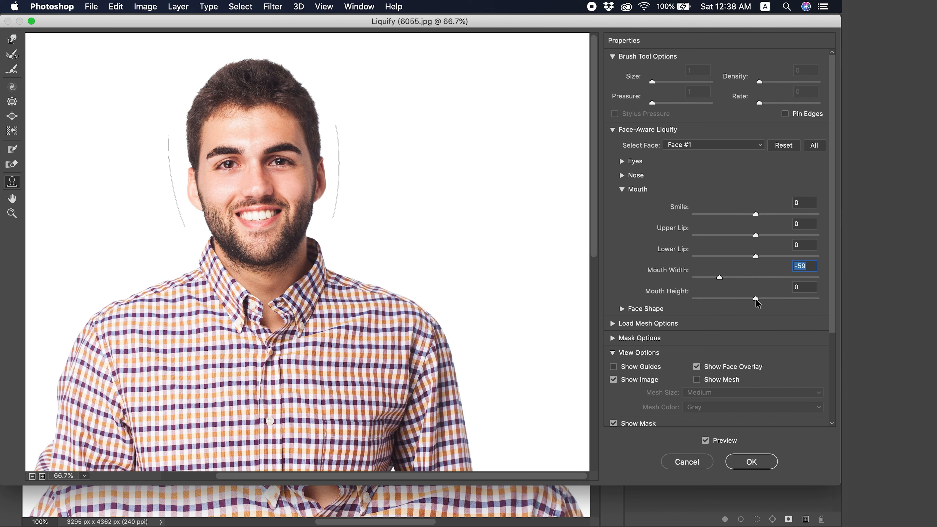
{"action": "left_click_drag", "start_coordinate": [756, 299], "coordinate": [628, 294]}
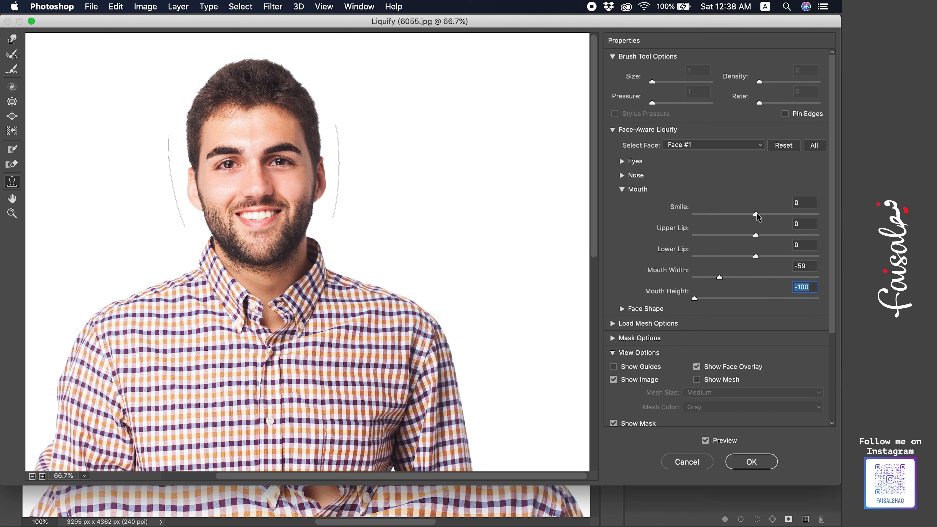
Step: Try a lower Smile value, and reset Smile, Mouth Height and Mouth Width to 0
{"action": "mouse_move", "coordinate": [756, 214]}
{"action": "left_mouse_down"}
{"action": "mouse_move", "coordinate": [660, 211]}
{"action": "mouse_move", "coordinate": [785, 214]}
{"action": "mouse_move", "coordinate": [739, 217]}
{"action": "left_mouse_up"}
{"action": "left_click_drag", "start_coordinate": [750, 215], "coordinate": [755, 215]}
{"action": "left_click_drag", "start_coordinate": [695, 301], "coordinate": [755, 300]}
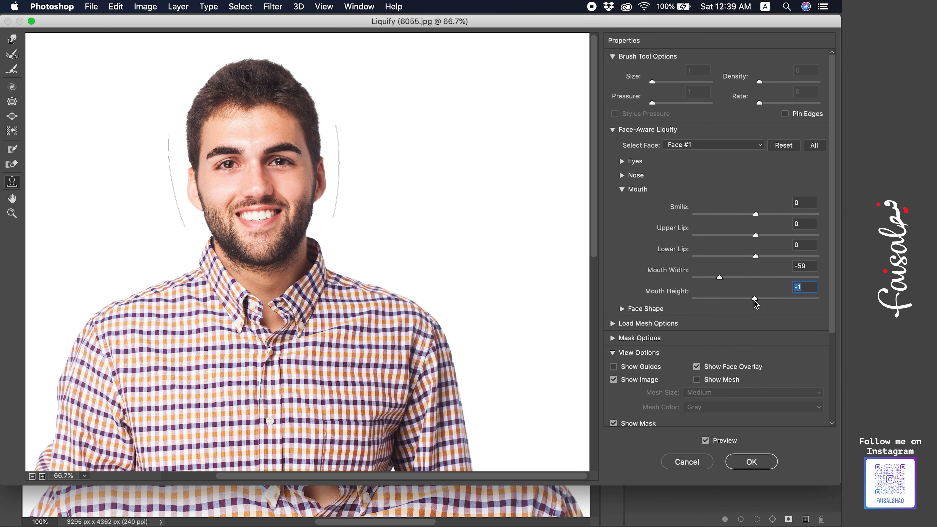
{"action": "left_click", "coordinate": [803, 265]}
{"action": "type", "text": "0"}
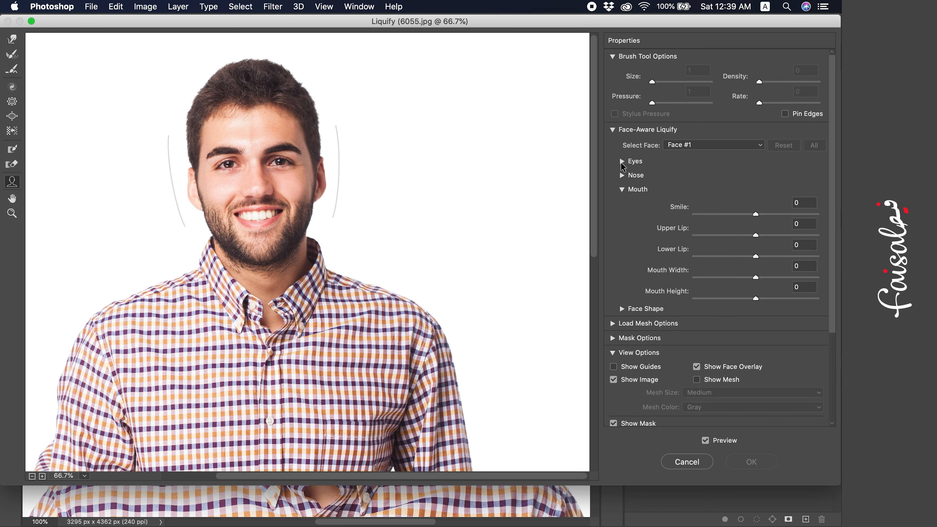
Step: Expand the Eyes group, try a left Eye Size of 100 and reset it to 0
{"action": "left_click", "coordinate": [622, 163]}
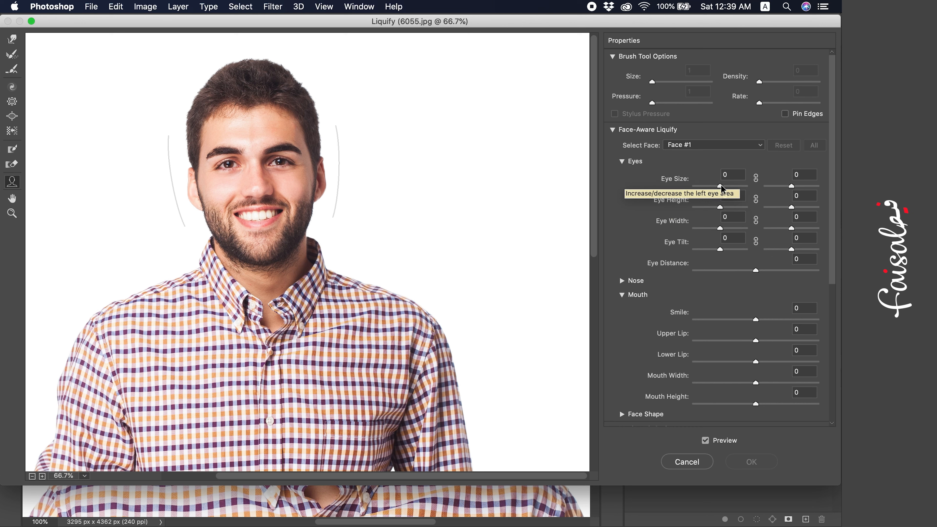
{"action": "left_click_drag", "start_coordinate": [721, 186], "coordinate": [772, 190]}
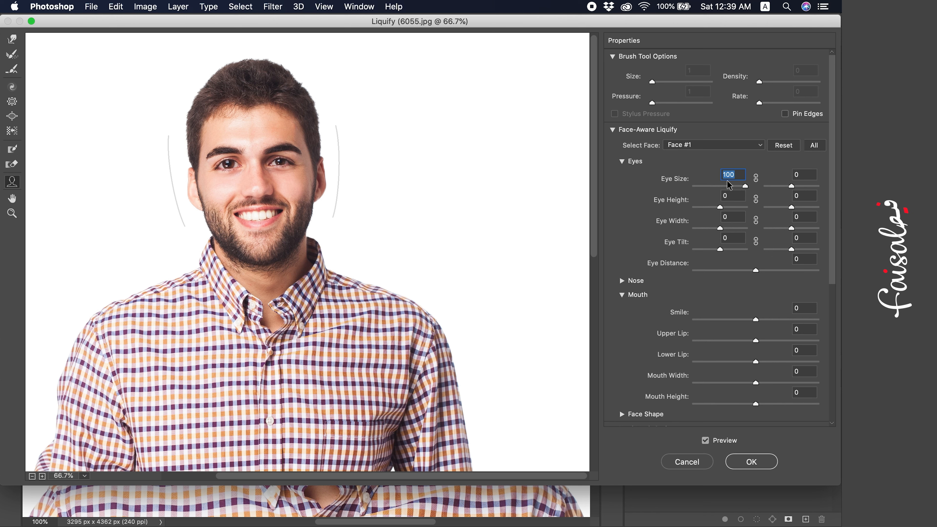
{"action": "mouse_move", "coordinate": [792, 188]}
{"action": "left_mouse_down"}
{"action": "mouse_move", "coordinate": [834, 192]}
{"action": "mouse_move", "coordinate": [794, 191]}
{"action": "left_mouse_up"}
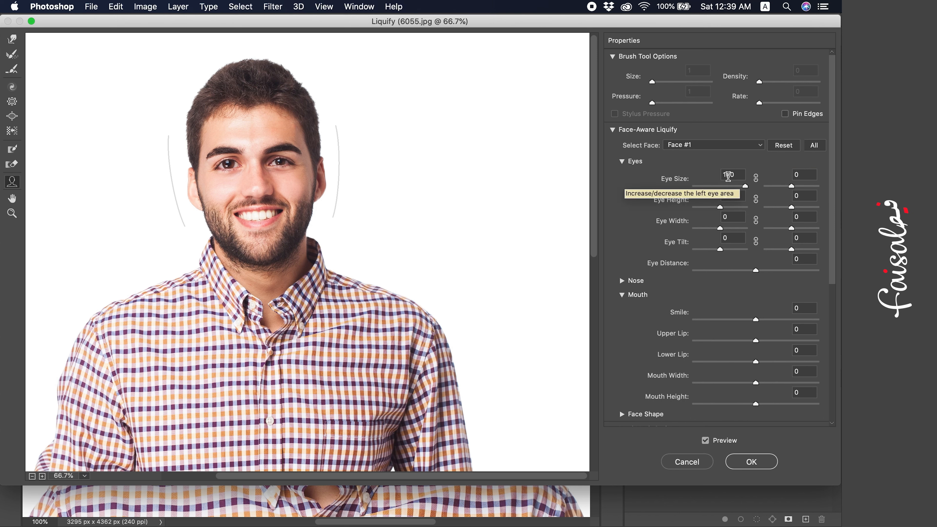
{"action": "left_click", "coordinate": [728, 176]}
{"action": "type", "text": "0"}
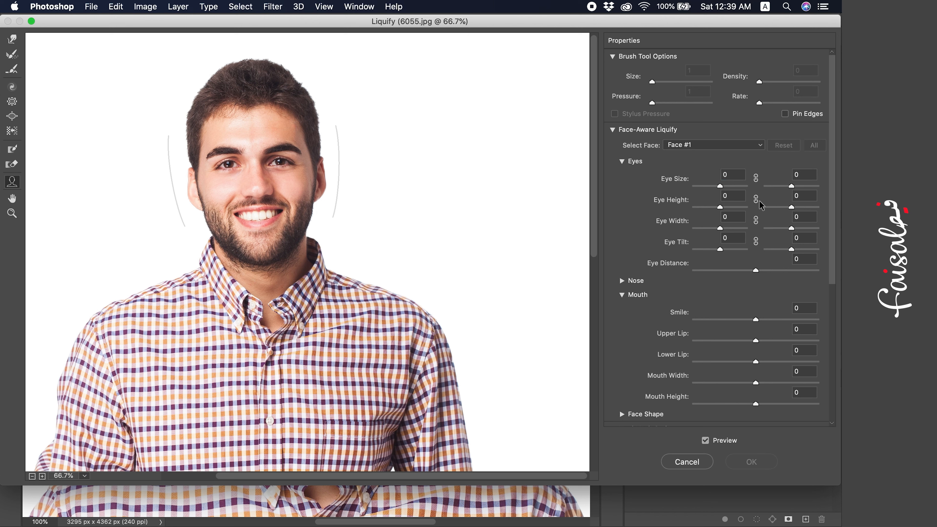
Step: Set Eye Width to 61 left and 100 right, both Eye Heights to 100, Eye Tilt to -17 and -100, and Eye Distance to -3
{"action": "mouse_move", "coordinate": [720, 229]}
{"action": "left_mouse_down"}
{"action": "mouse_move", "coordinate": [776, 231]}
{"action": "mouse_move", "coordinate": [684, 237]}
{"action": "mouse_move", "coordinate": [735, 236]}
{"action": "left_mouse_up"}
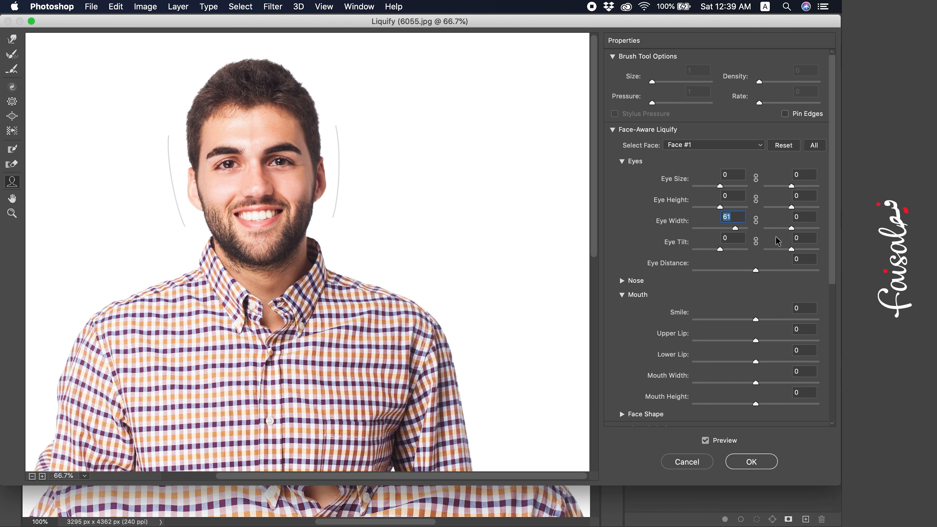
{"action": "left_click_drag", "start_coordinate": [792, 229], "coordinate": [835, 205]}
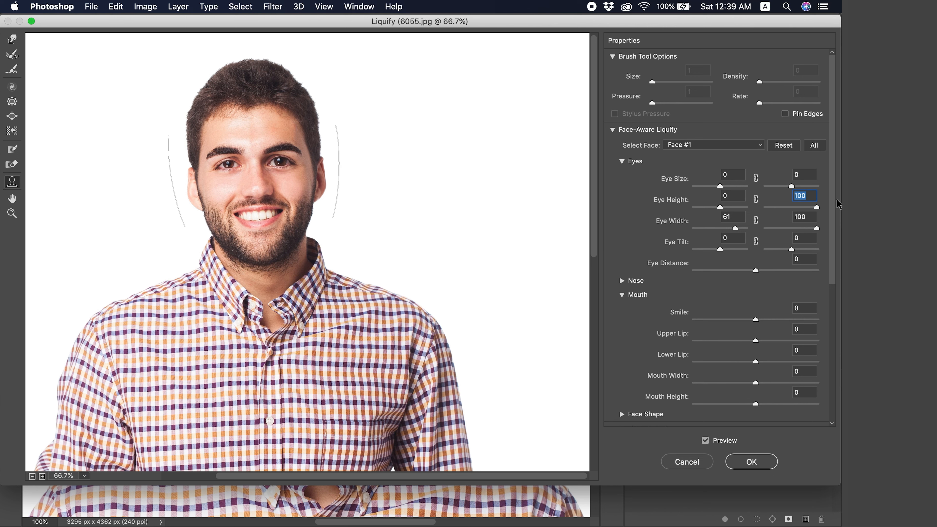
{"action": "left_click_drag", "start_coordinate": [720, 207], "coordinate": [760, 207]}
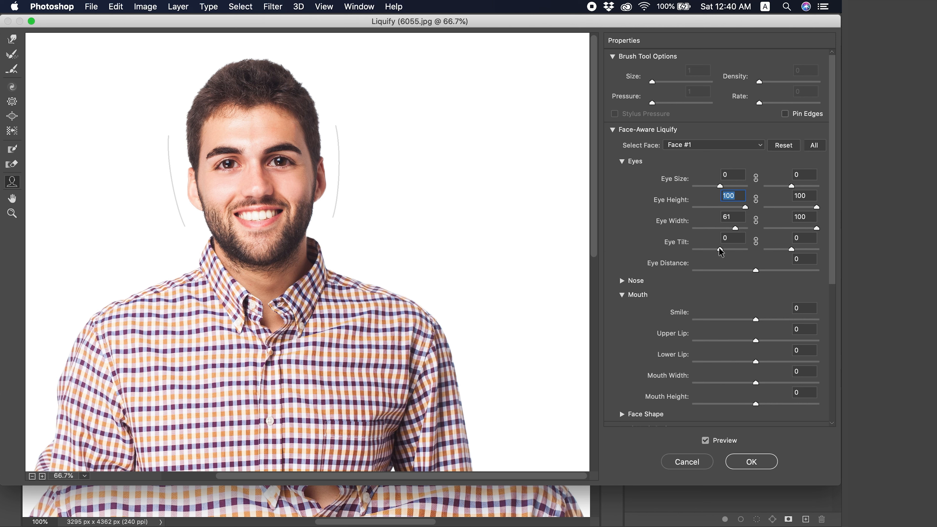
{"action": "mouse_move", "coordinate": [721, 252]}
{"action": "left_mouse_down"}
{"action": "mouse_move", "coordinate": [747, 252]}
{"action": "mouse_move", "coordinate": [675, 257]}
{"action": "mouse_move", "coordinate": [768, 263]}
{"action": "mouse_move", "coordinate": [716, 256]}
{"action": "left_mouse_up"}
{"action": "left_click_drag", "start_coordinate": [793, 251], "coordinate": [755, 276]}
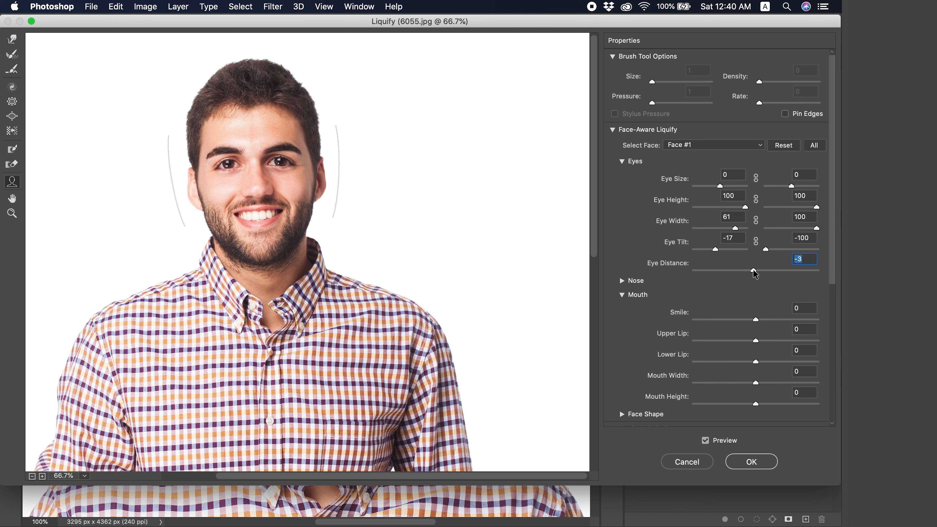
Step: Reset the Eye Height, Eye Width, Eye Tilt and Eye Distance values to 0 for both eyes
{"action": "left_click", "coordinate": [730, 197]}
{"action": "type", "text": "00"}
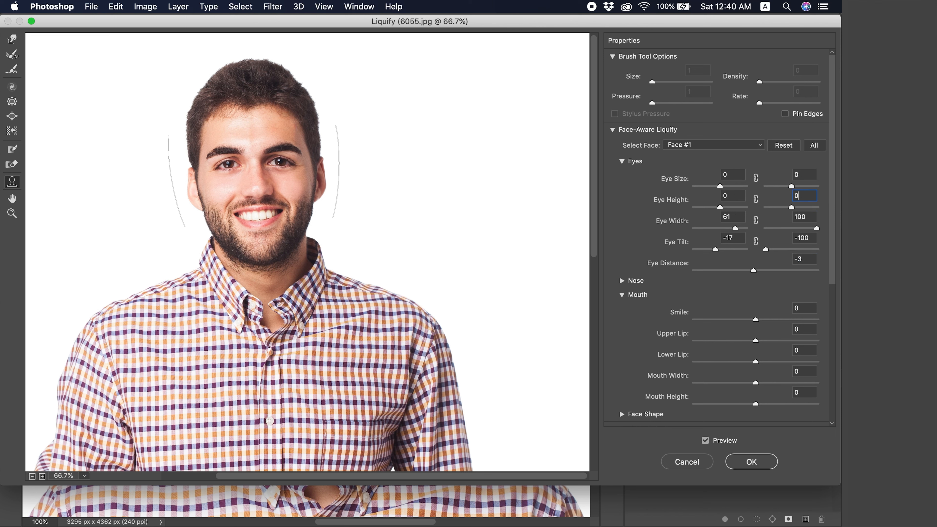
{"action": "left_click", "coordinate": [806, 217]}
{"action": "type", "text": "0"}
{"action": "type", "text": "0"}
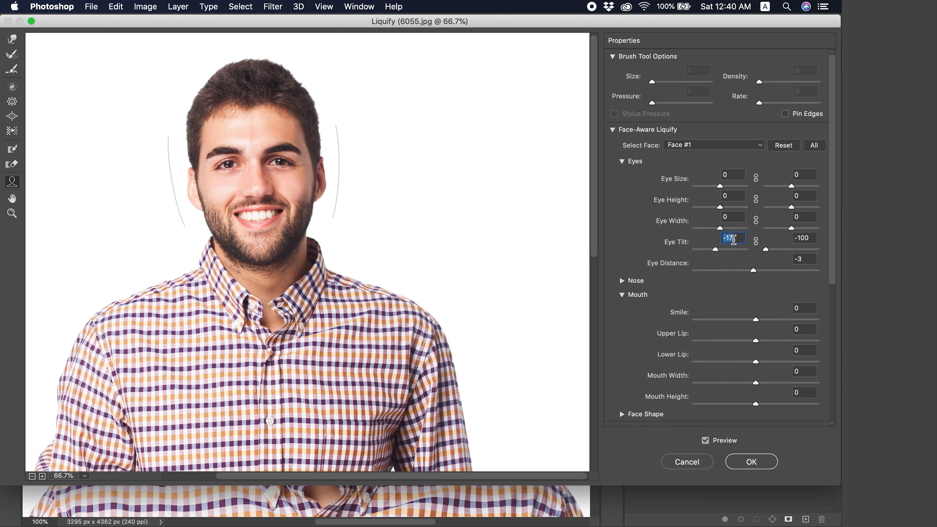
{"action": "type", "text": "00"}
{"action": "left_click", "coordinate": [809, 239]}
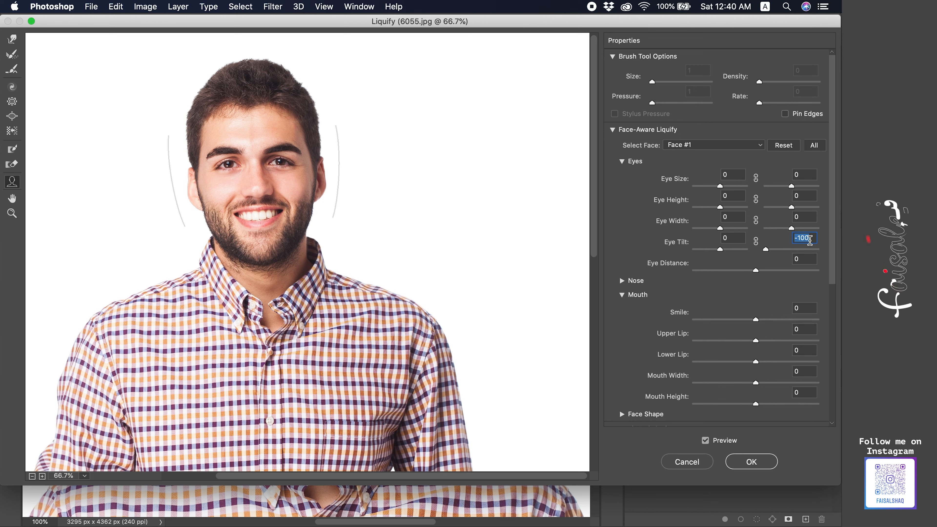
{"action": "type", "text": "0"}
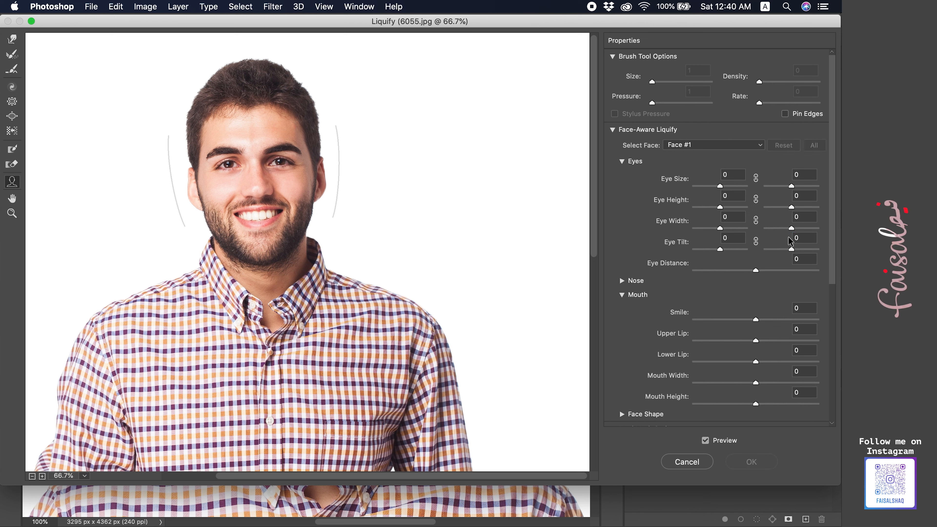
Step: Try the nose adjustments with a Nose Width of -100, bring the width back towards its original value and close Liquify
{"action": "left_click", "coordinate": [623, 162]}
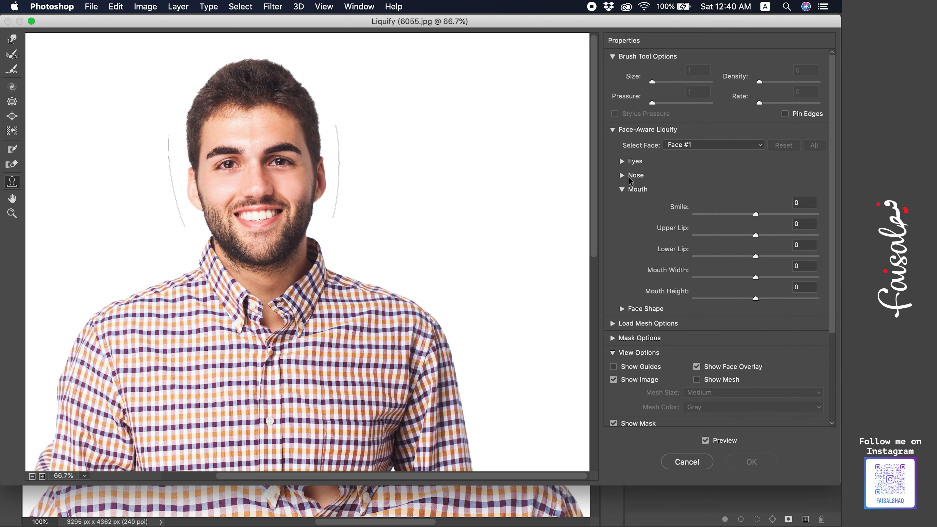
{"action": "left_click", "coordinate": [623, 175]}
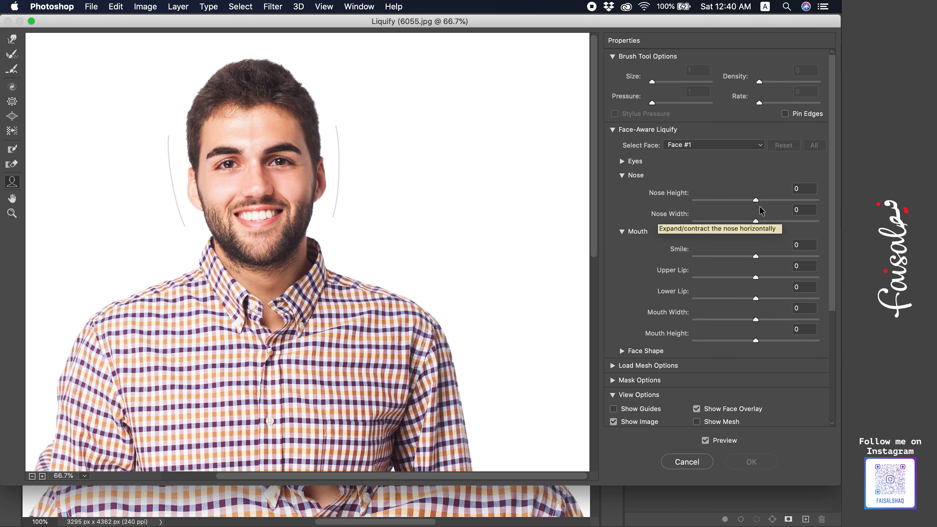
{"action": "left_click_drag", "start_coordinate": [756, 200], "coordinate": [758, 224]}
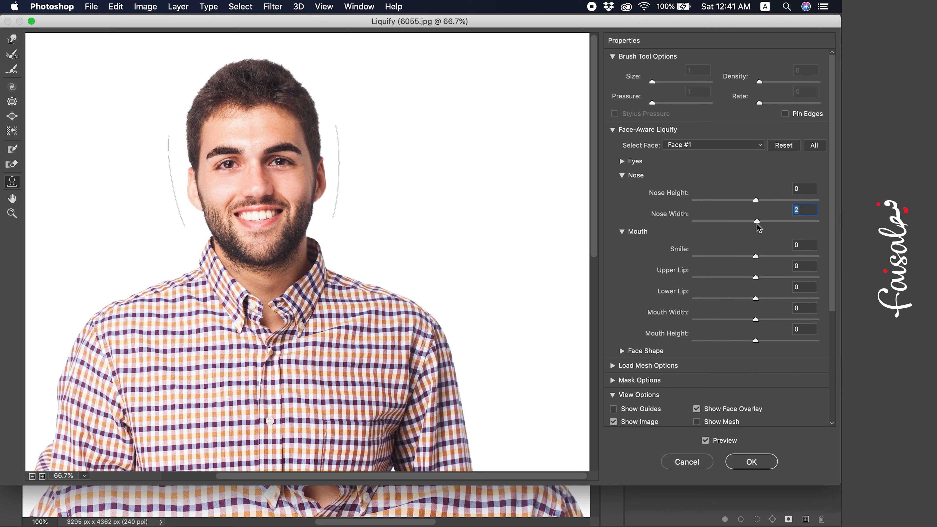
{"action": "left_click_drag", "start_coordinate": [758, 224], "coordinate": [645, 241]}
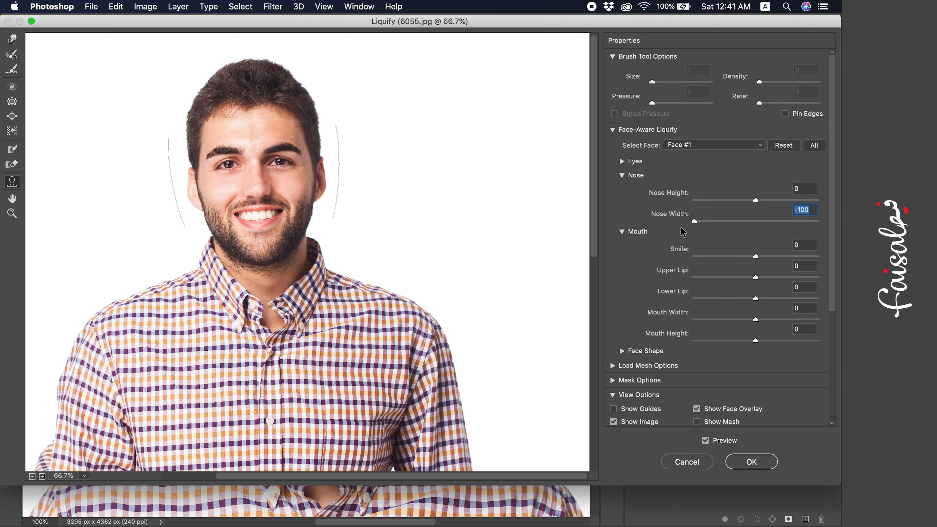
{"action": "left_click_drag", "start_coordinate": [698, 225], "coordinate": [753, 225]}
{"action": "key", "text": "Return"}
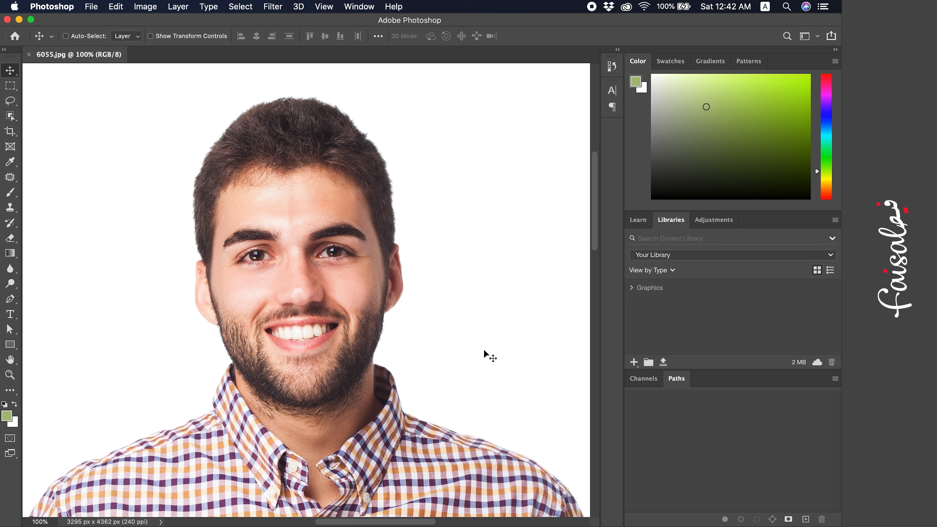